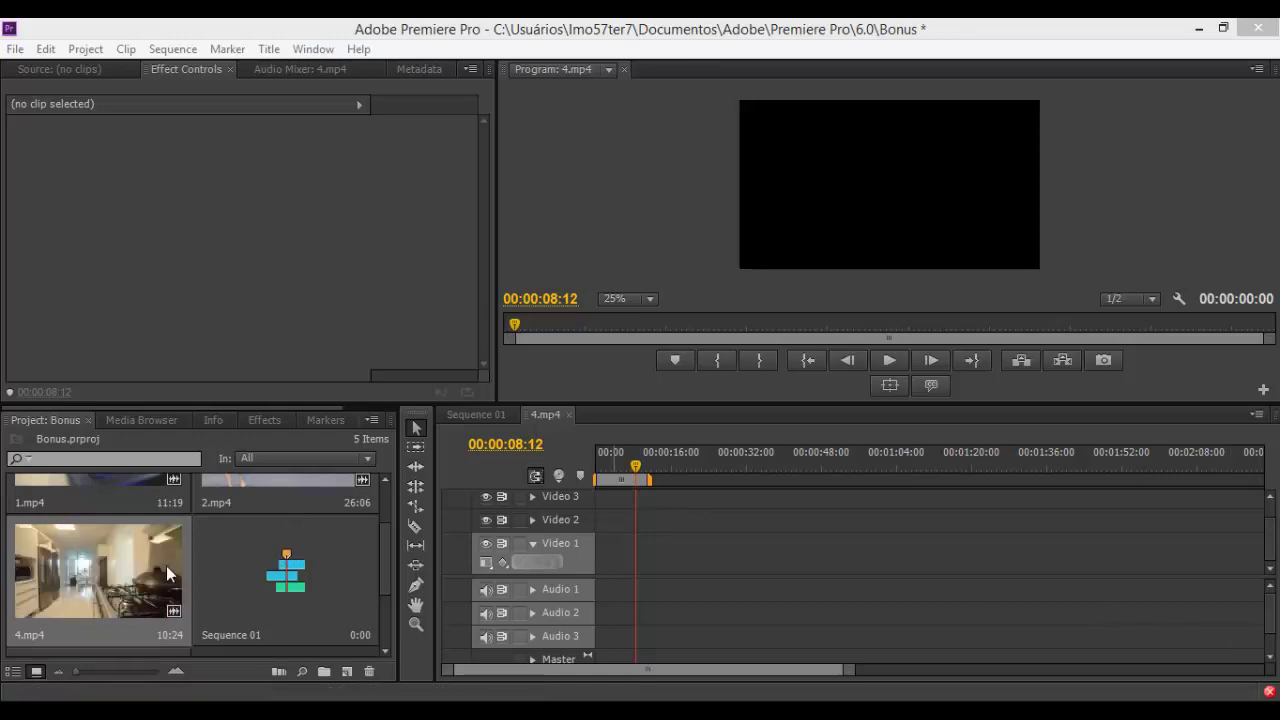
Step: Create a 4.mp4 sequence by dropping the kitchen clip onto the New Item button
left_click(102, 572)
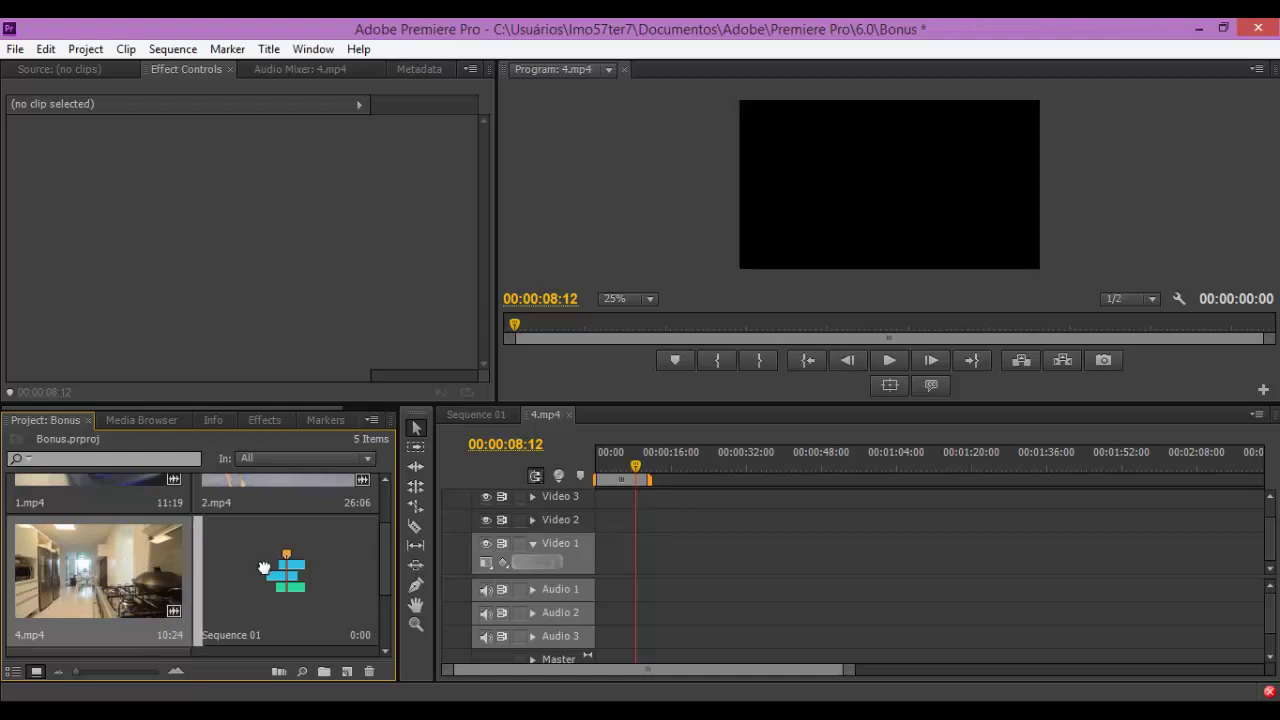
left_click_drag(102, 572, 348, 670)
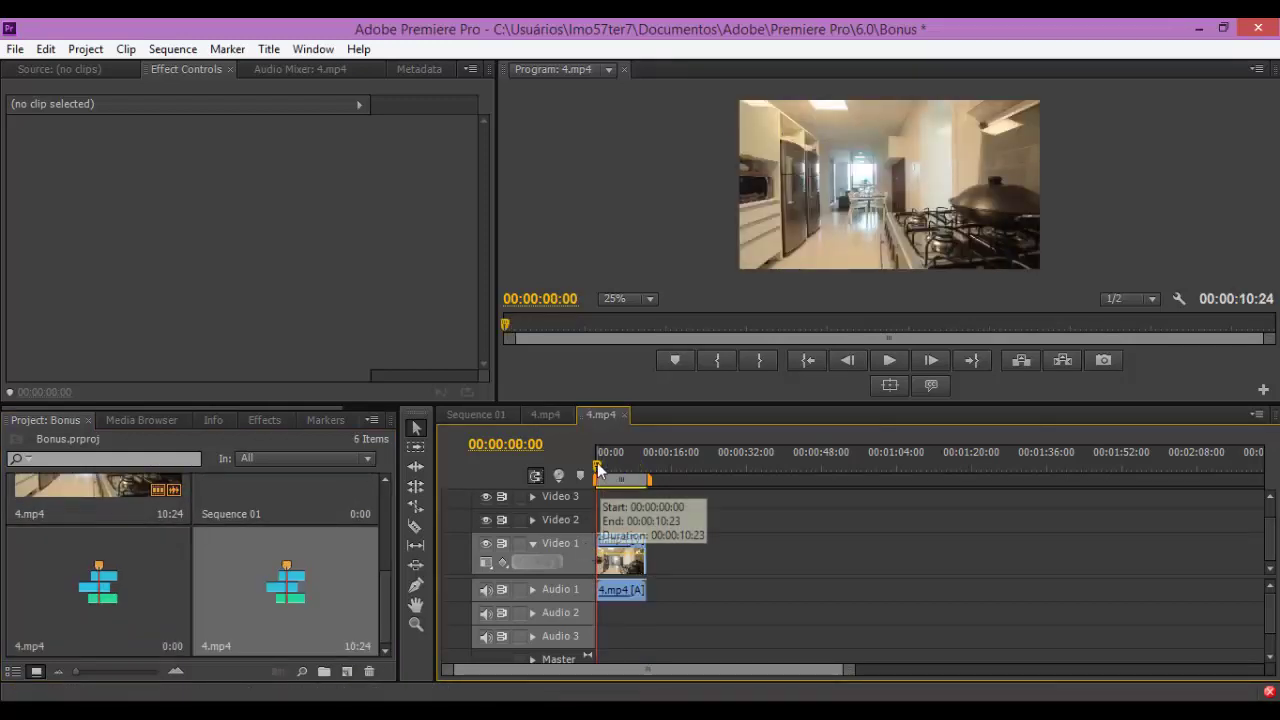
left_click_drag(603, 468, 597, 468)
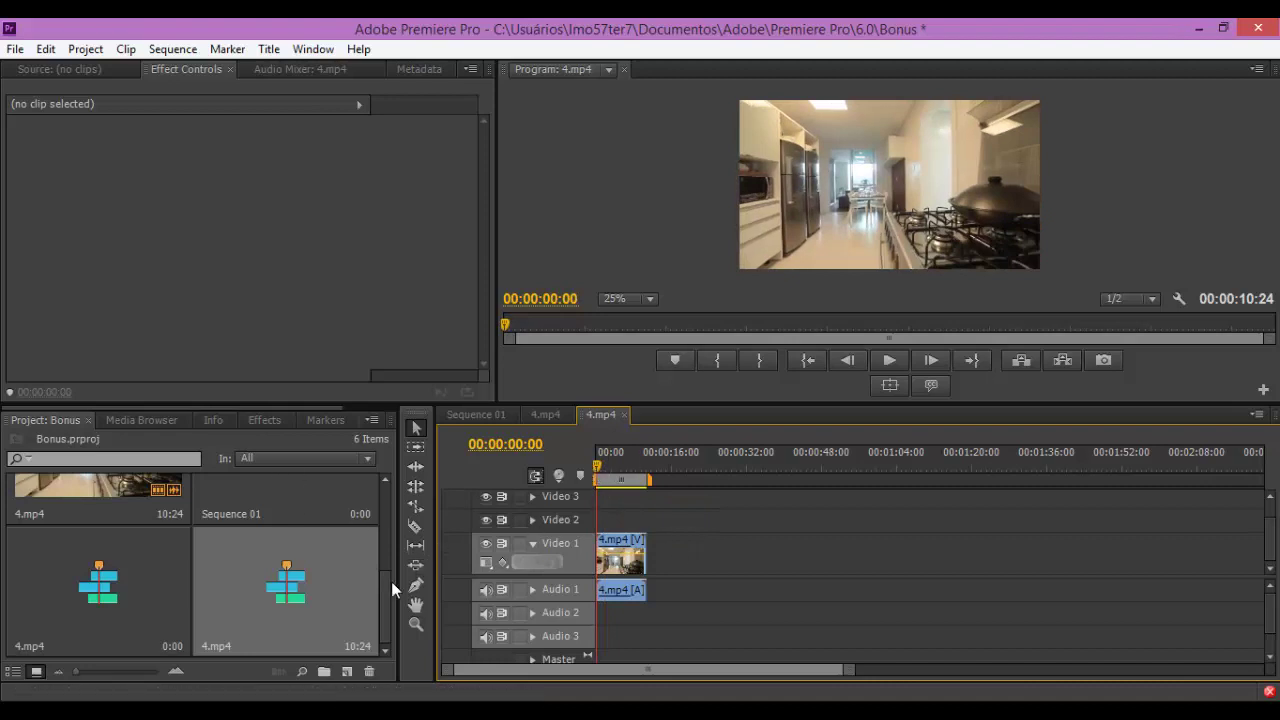
left_click_drag(386, 586, 386, 563)
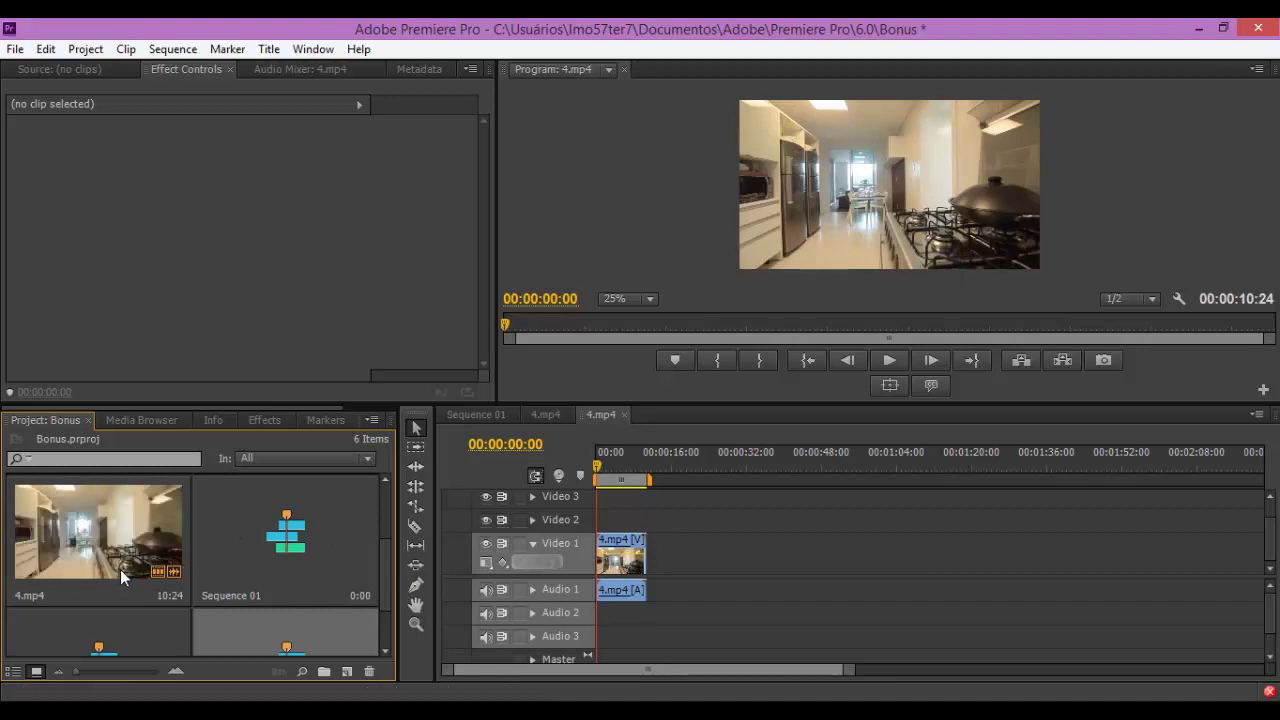
right_click(104, 535)
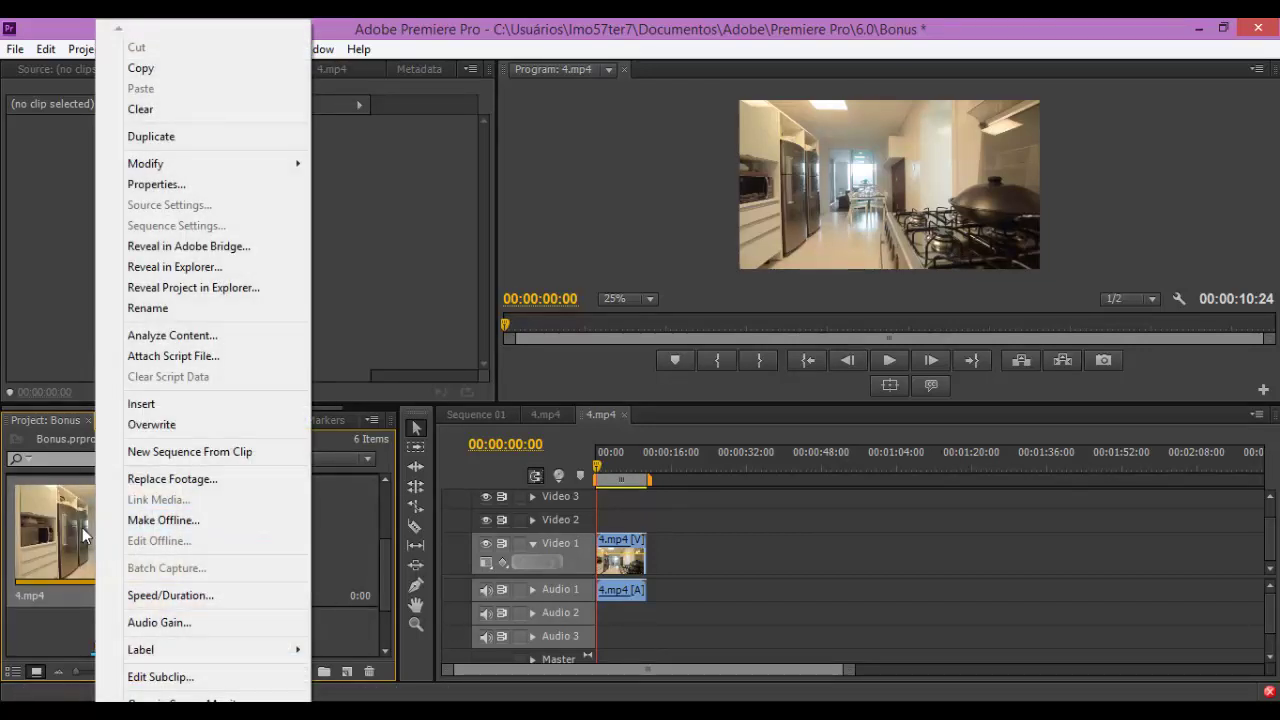
left_click(175, 188)
left_click_drag(277, 134, 294, 107)
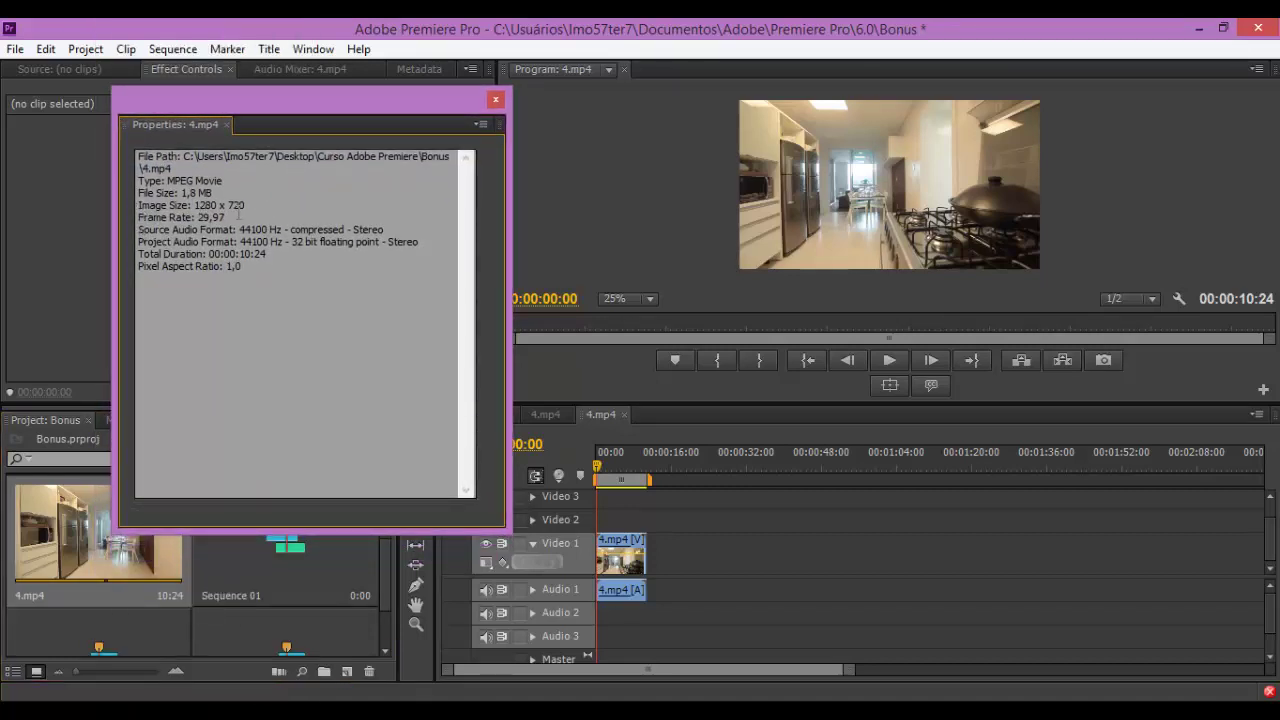
left_click_drag(251, 210, 146, 207)
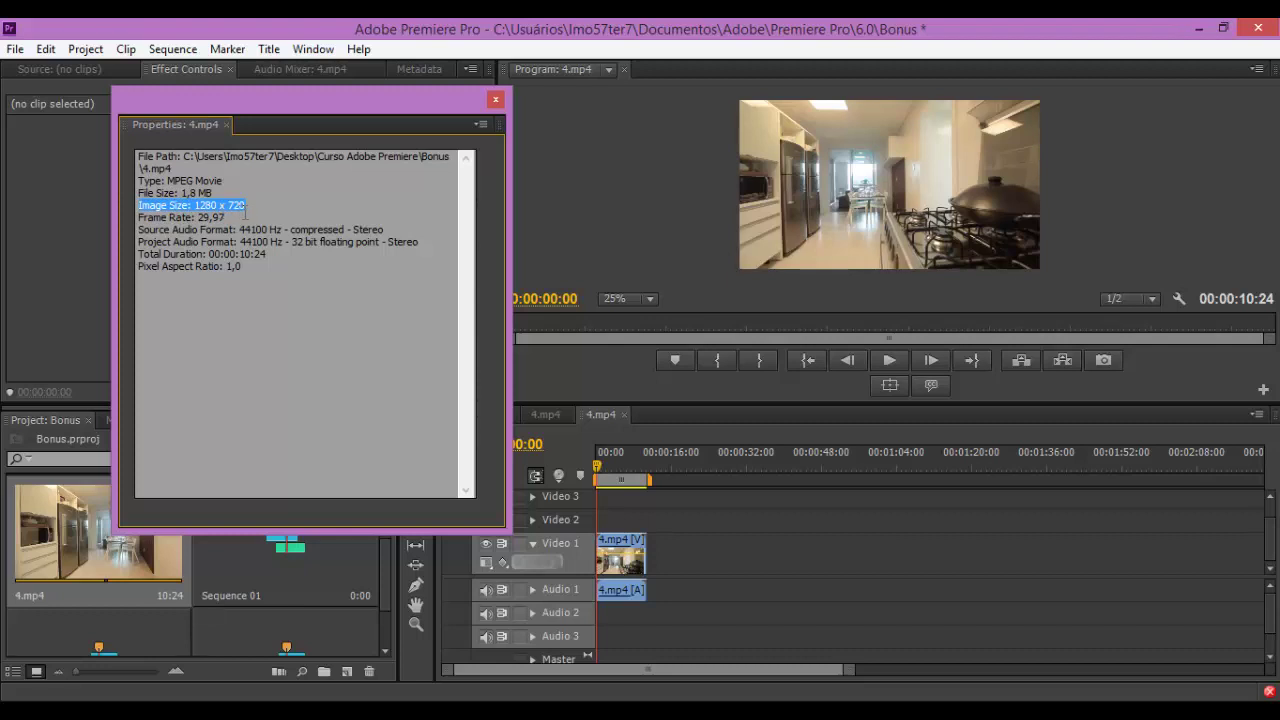
left_click(244, 213)
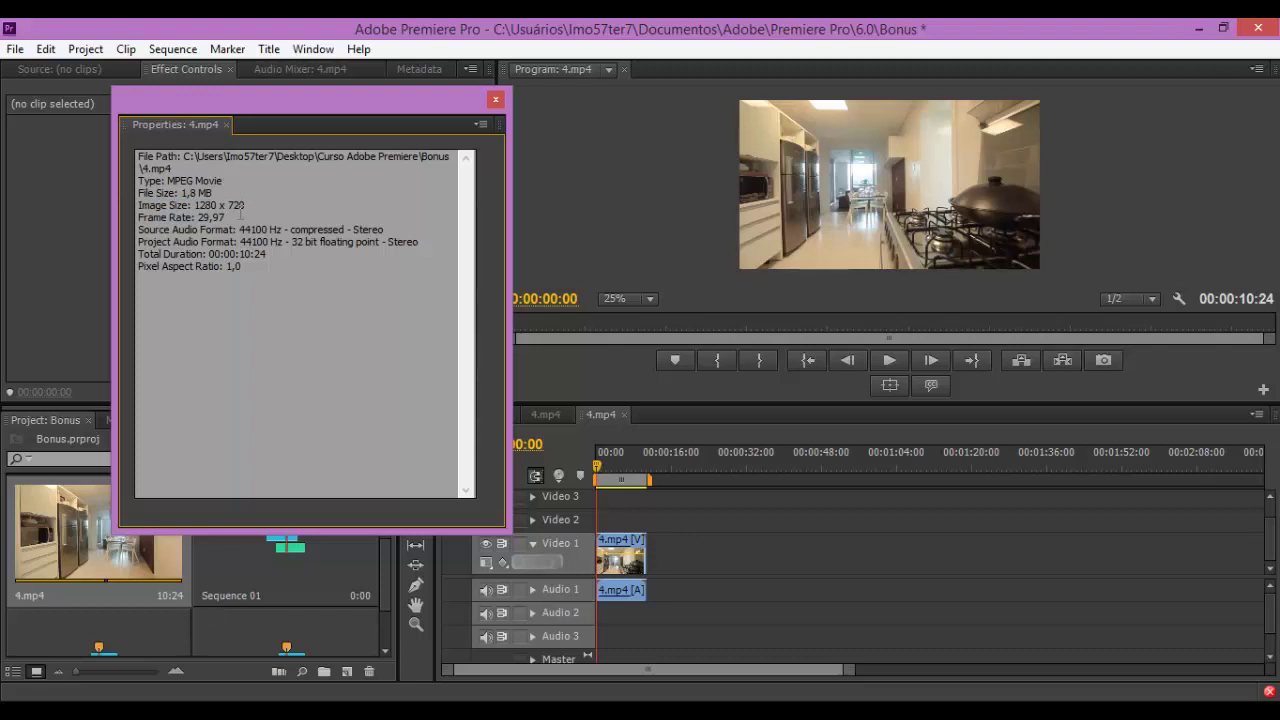
left_click(493, 101)
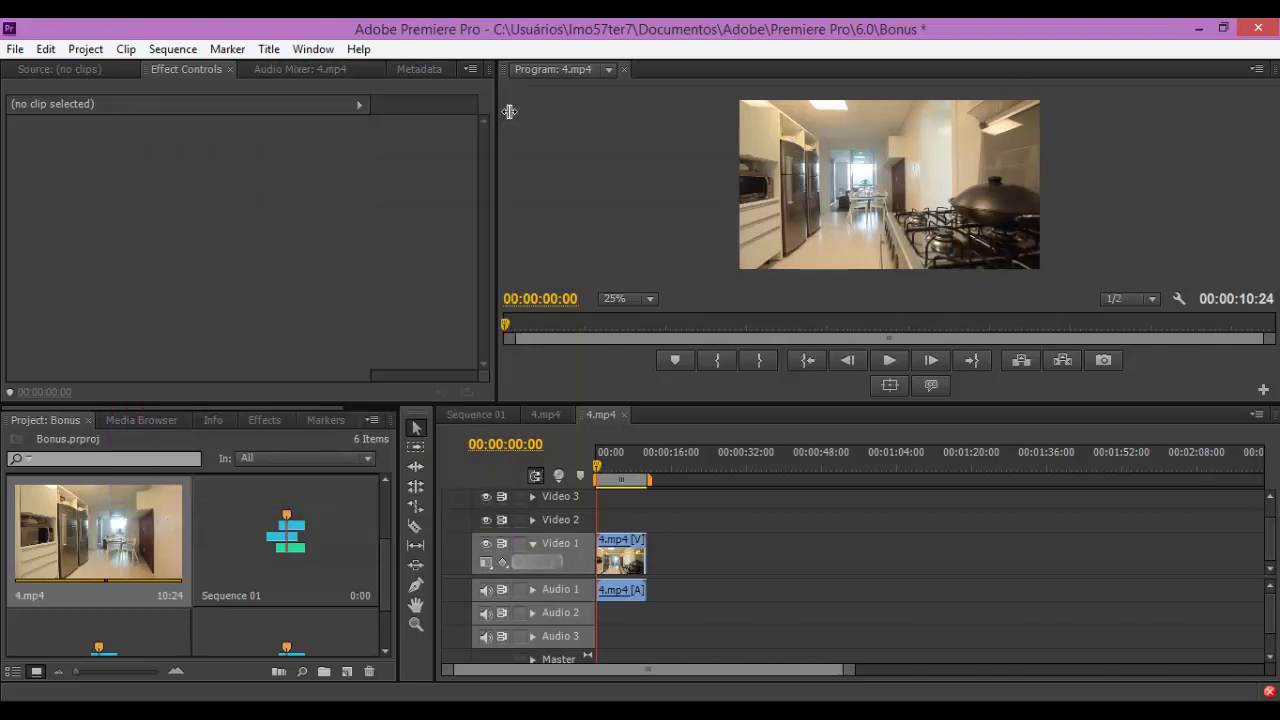
Step: Search effects for 'circle' and drop Generate > Circle onto the 4.mp4 clip on Video 1
left_click(272, 420)
left_click(26, 467)
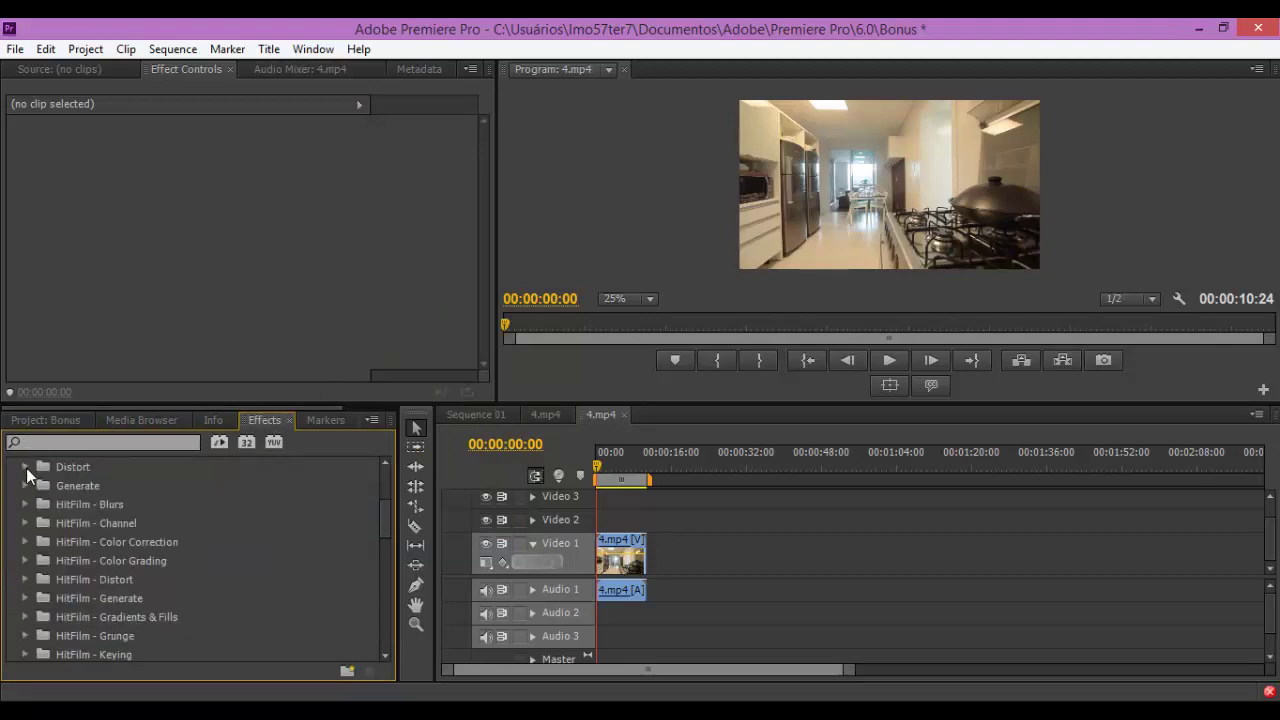
left_click(70, 443)
type("circle")
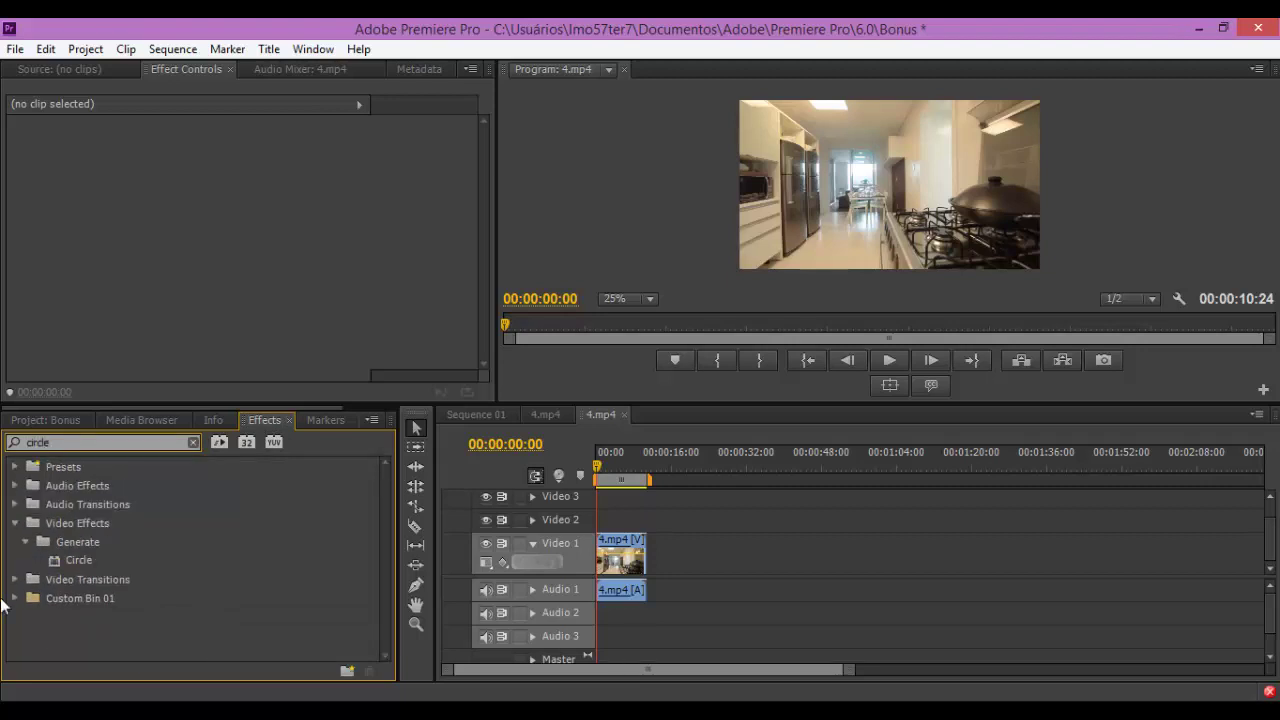
left_click_drag(80, 561, 612, 546)
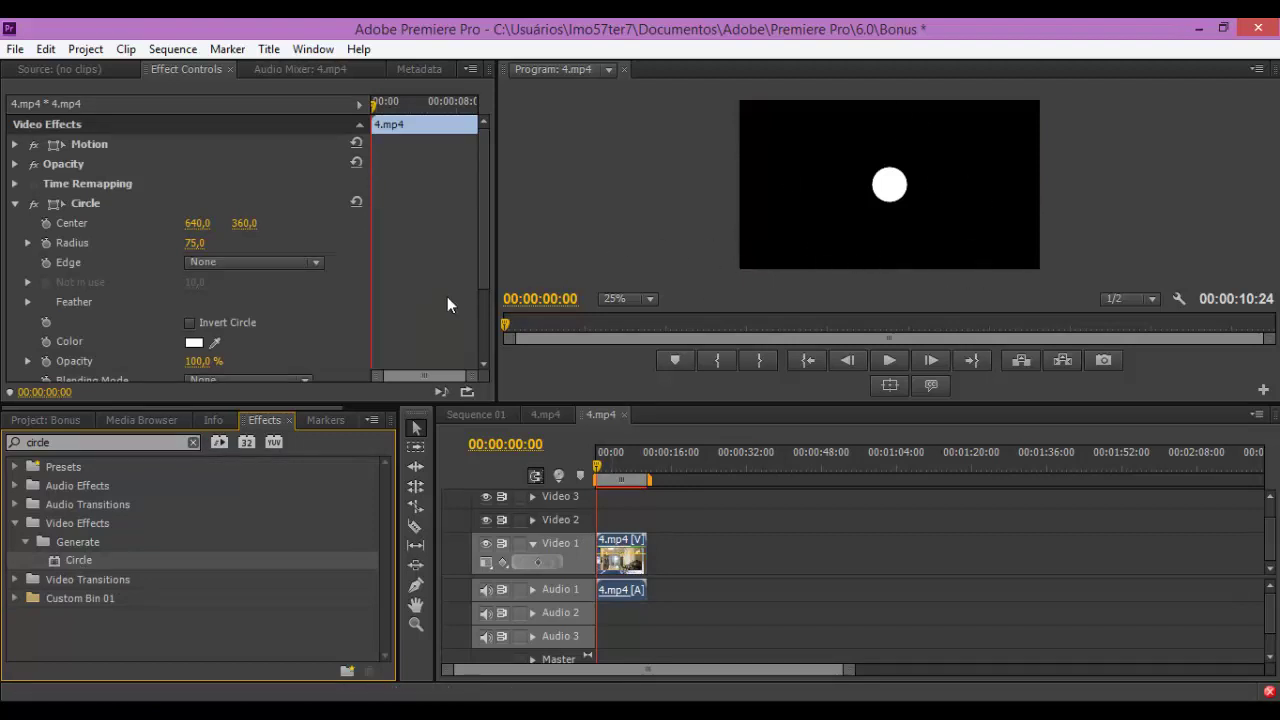
Step: Tick Invert Circle and set the Circle's Blending Mode to Normal
left_click(190, 323)
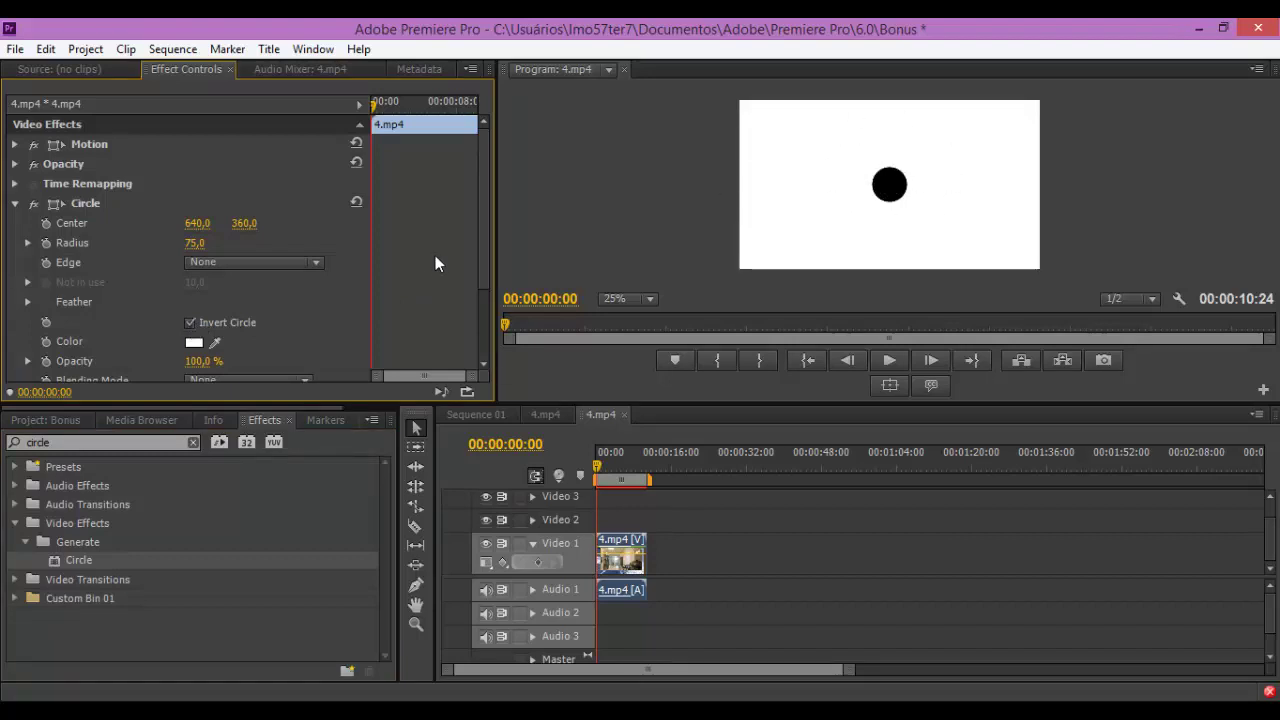
left_click_drag(485, 190, 484, 216)
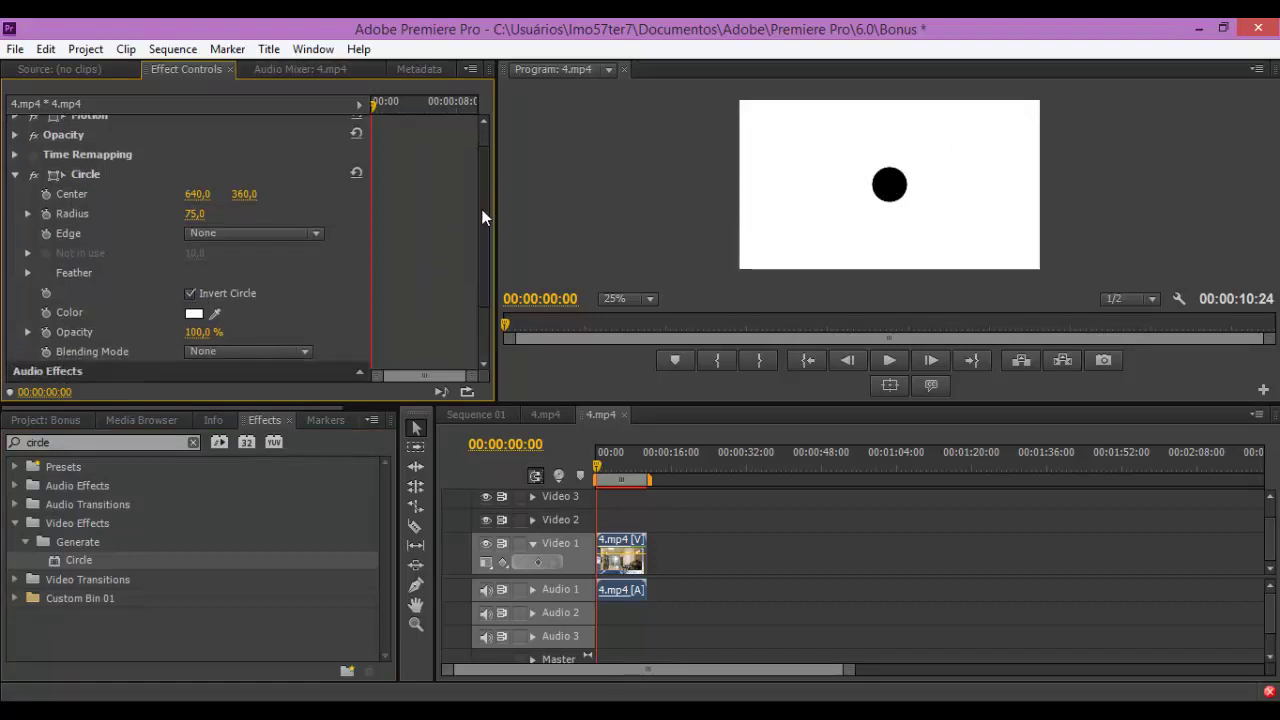
left_click(217, 339)
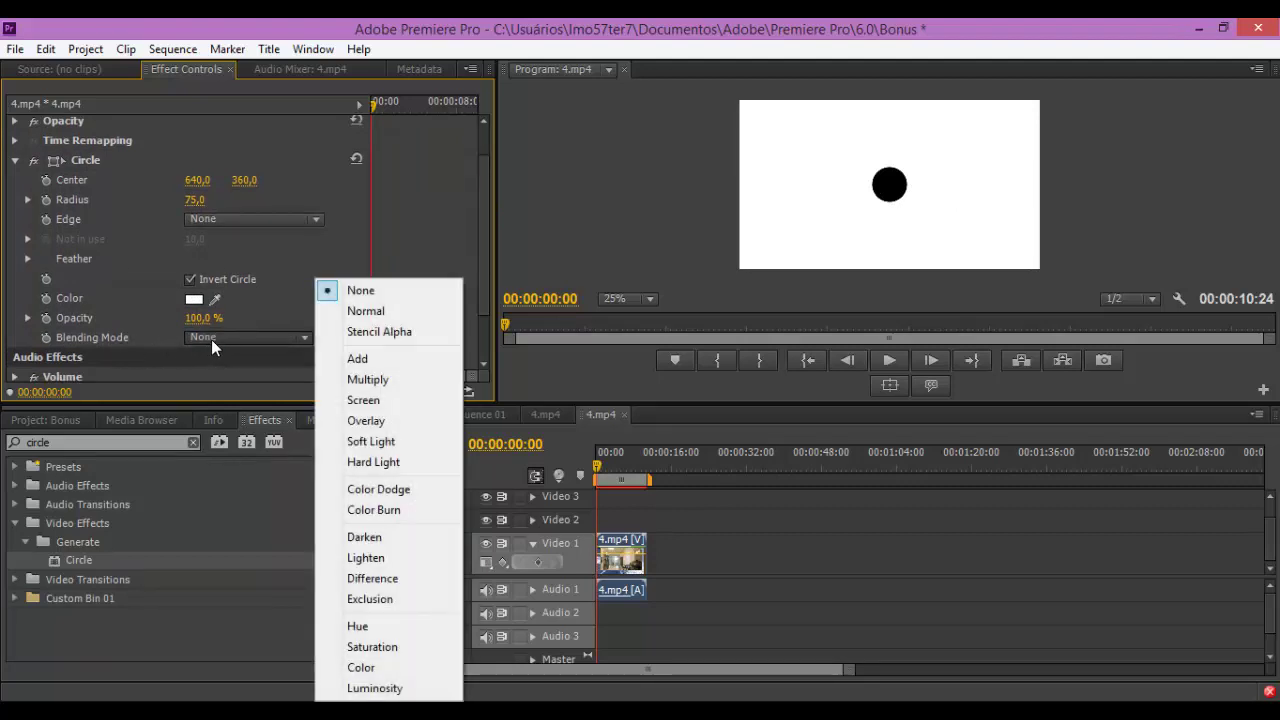
left_click(368, 311)
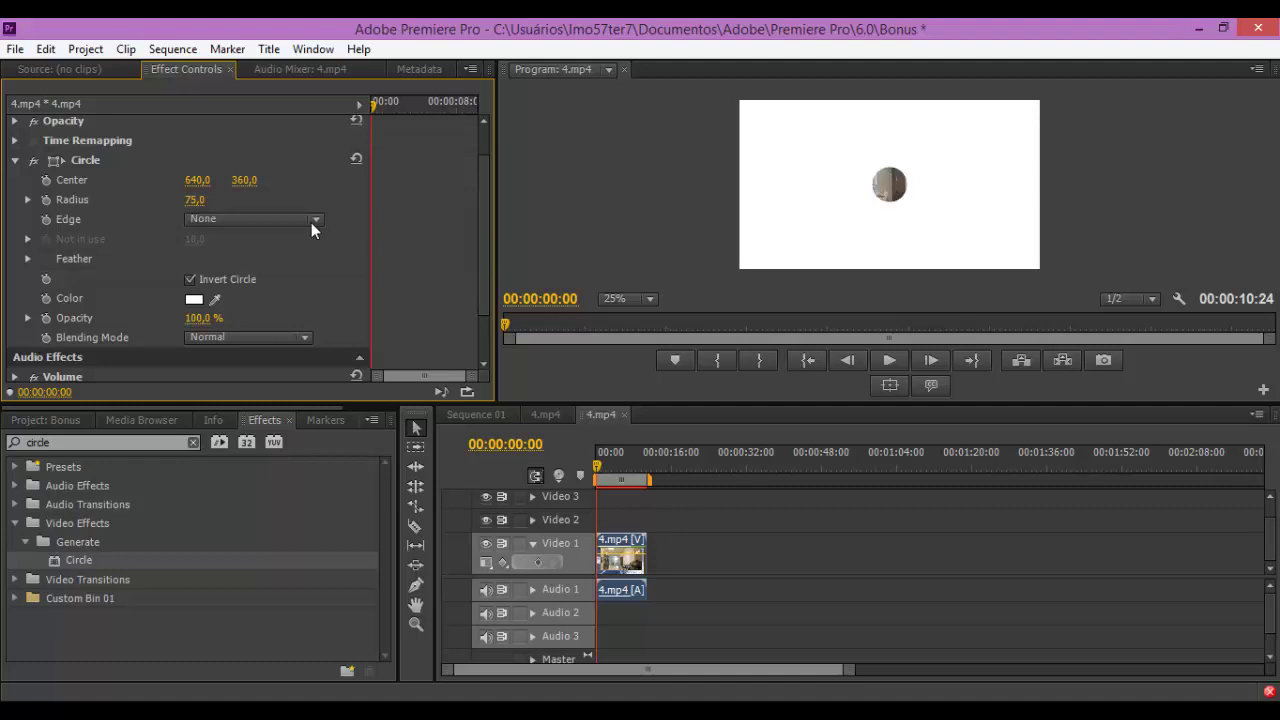
Step: Set the Circle's radius to 530 and its colour to pure black, then collapse the Circle settings
left_click_drag(194, 199, 649, 199)
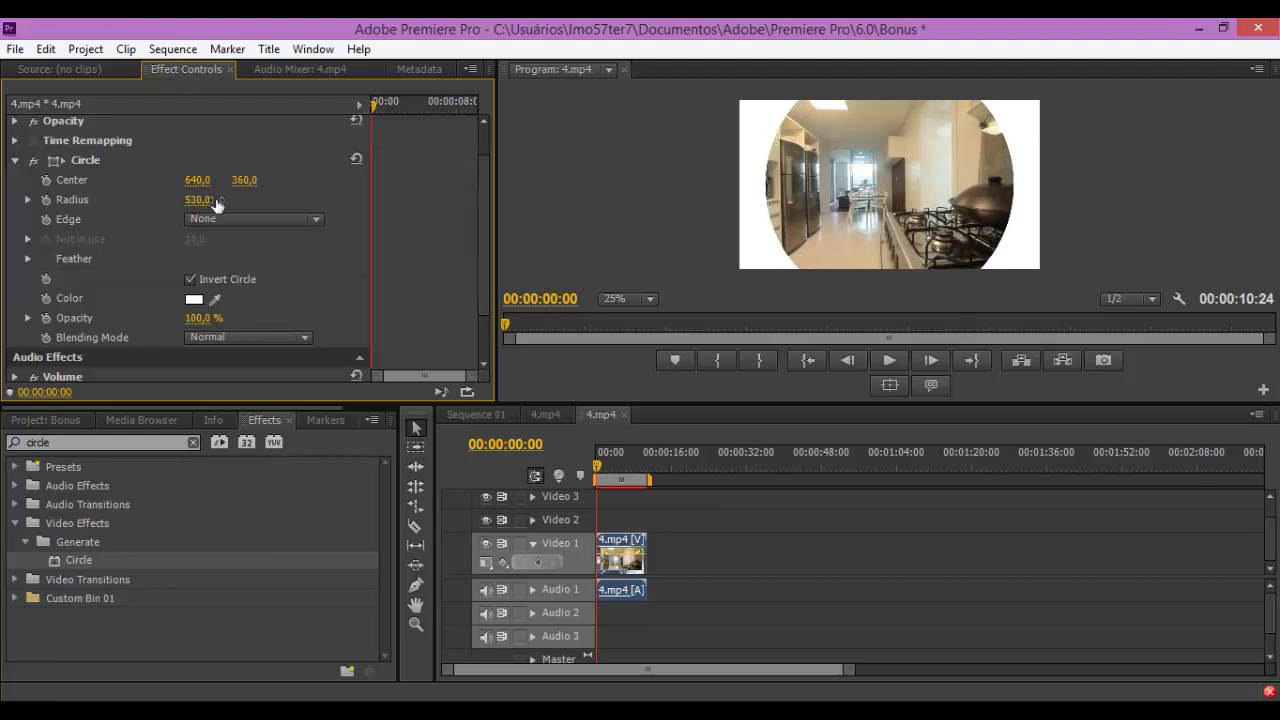
left_click(193, 298)
left_click_drag(432, 324, 706, 265)
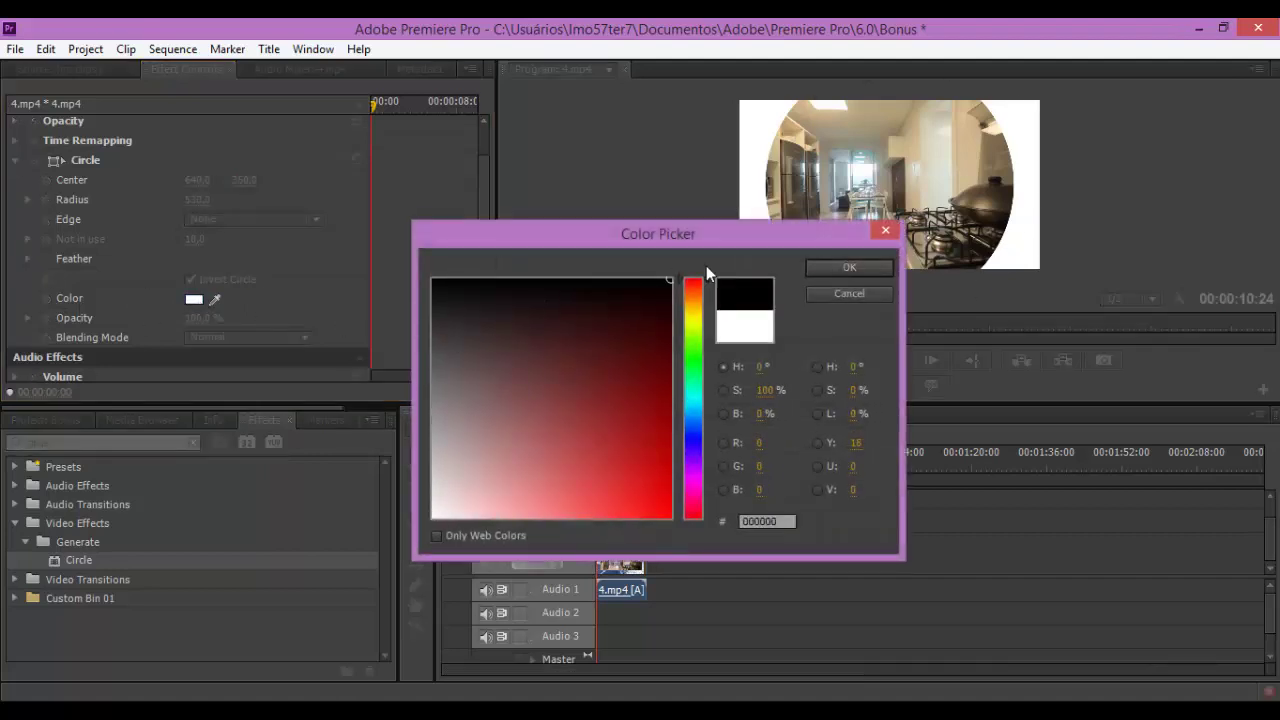
left_click(828, 270)
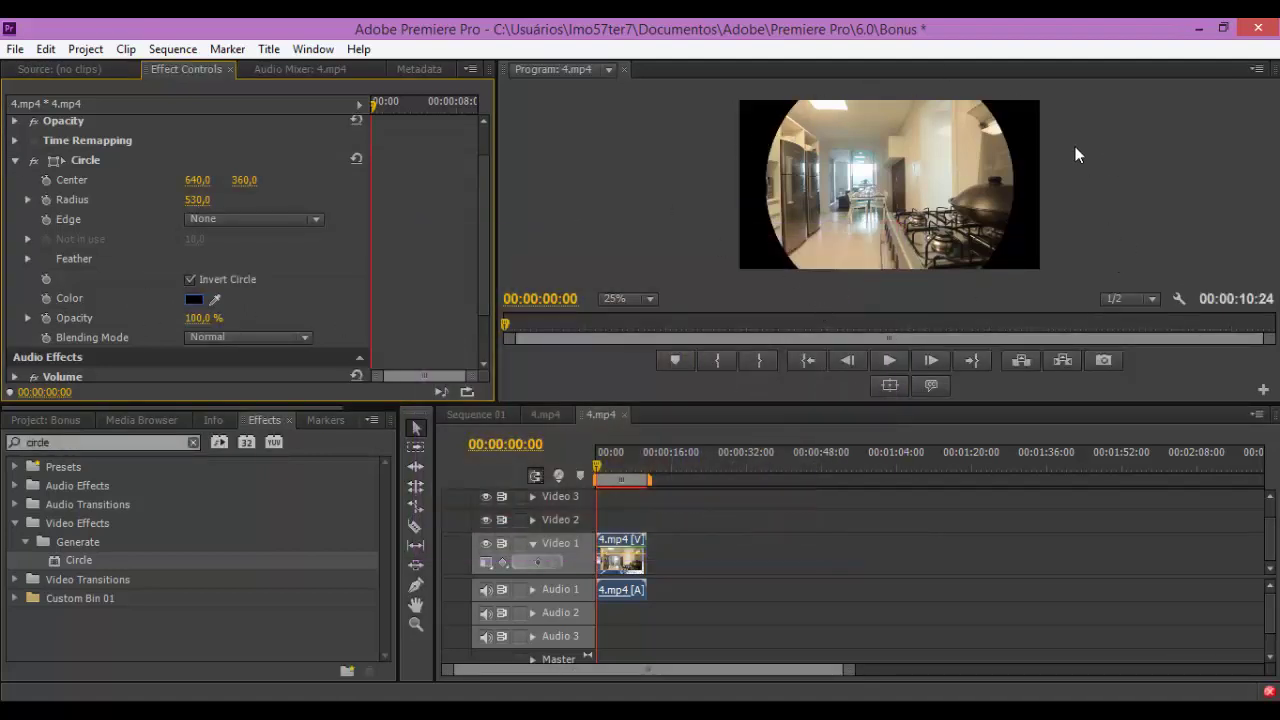
left_click(15, 160)
Step: Clear the effects search and locate Spherize under Video Effects > Distort
double_click(66, 446)
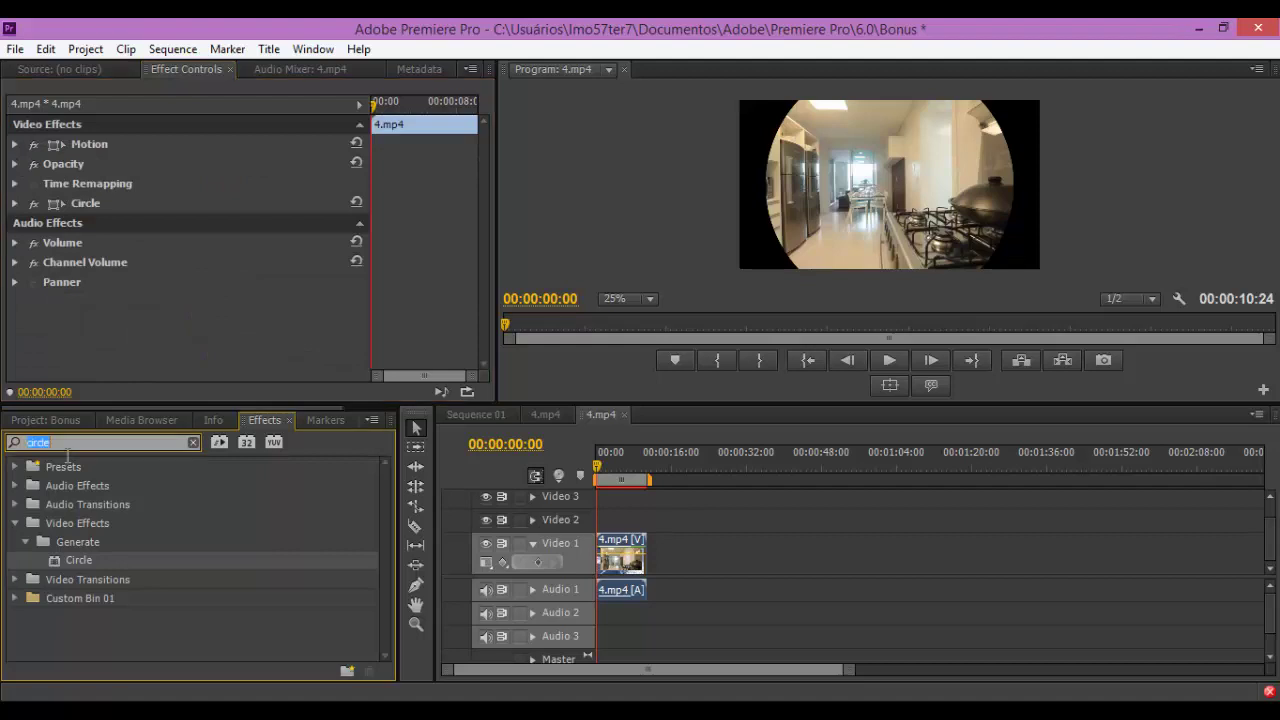
key("BackSpace")
left_click(14, 523)
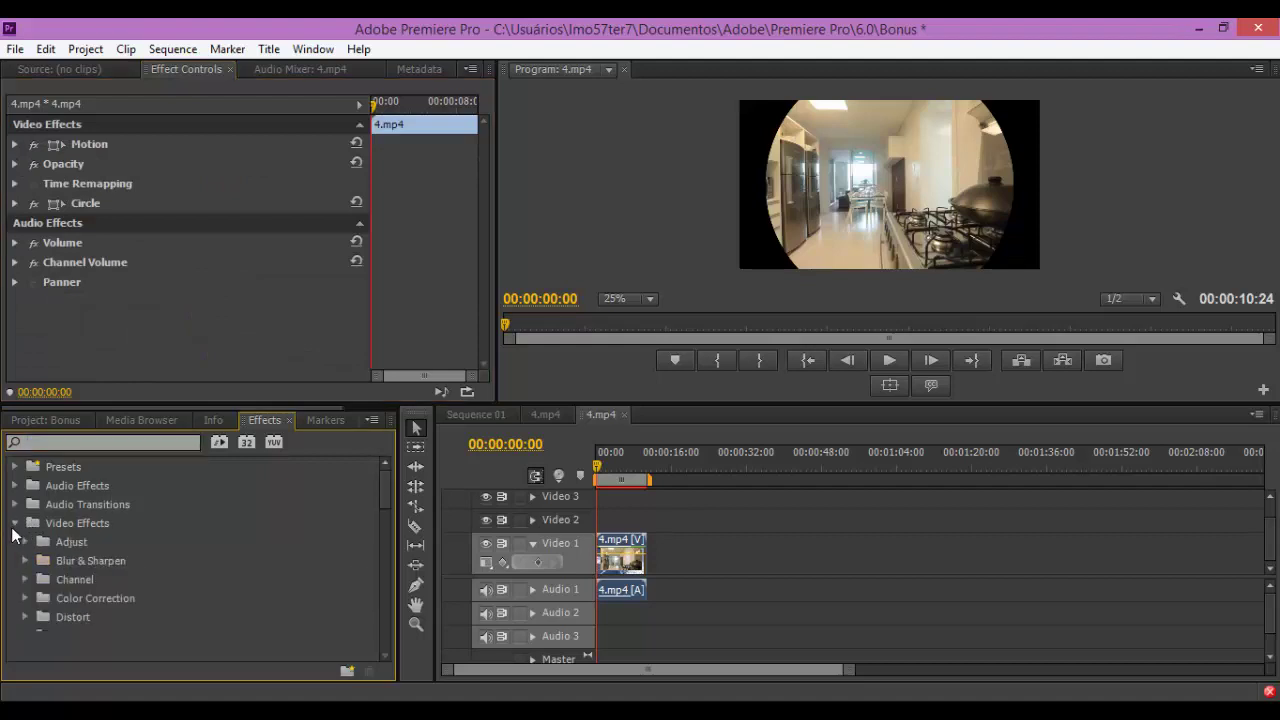
scroll(153, 585, "down", 1)
scroll(95, 580, "down", 1)
left_click(26, 580)
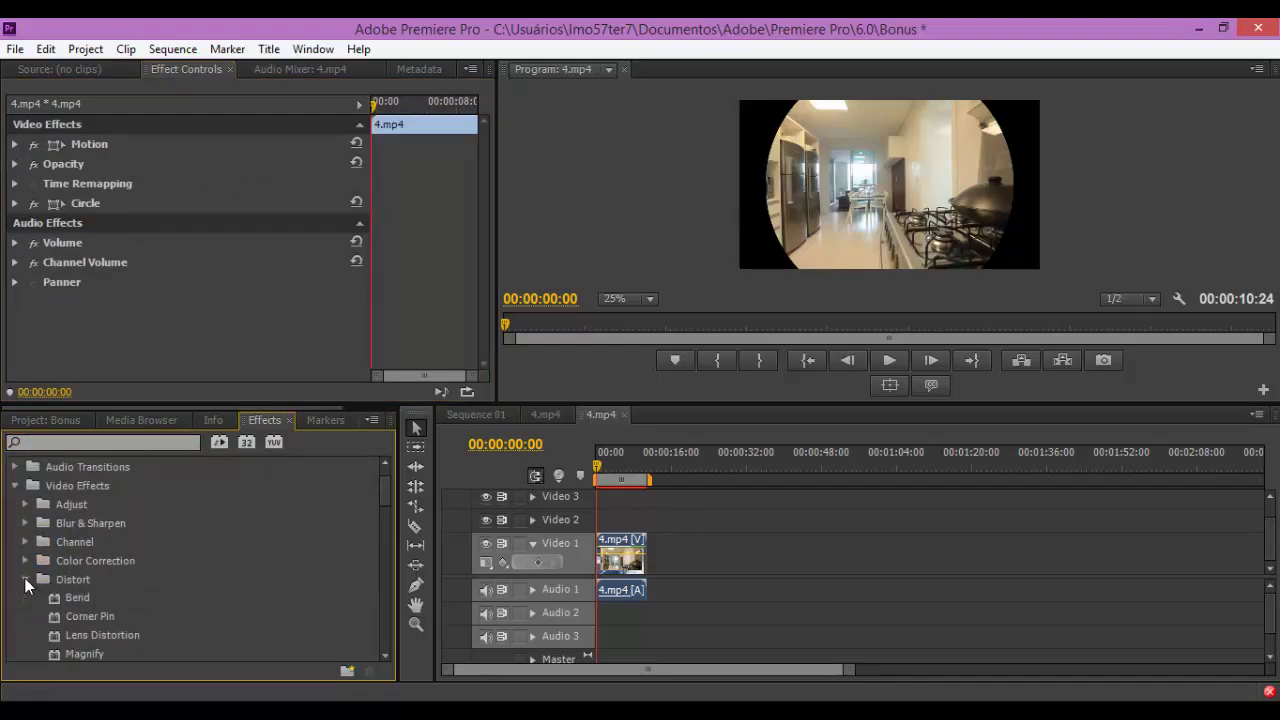
scroll(129, 549, "down", 3)
scroll(129, 549, "down", 4)
scroll(129, 549, "down", 1)
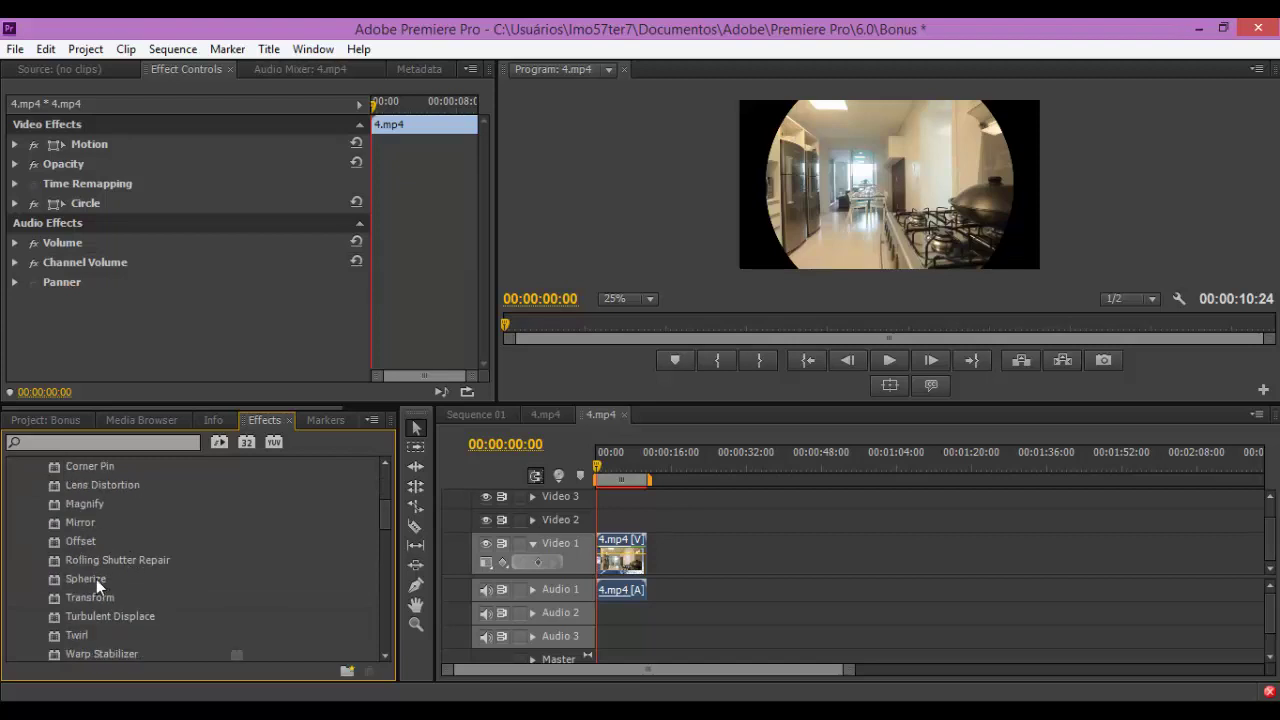
left_click(111, 584)
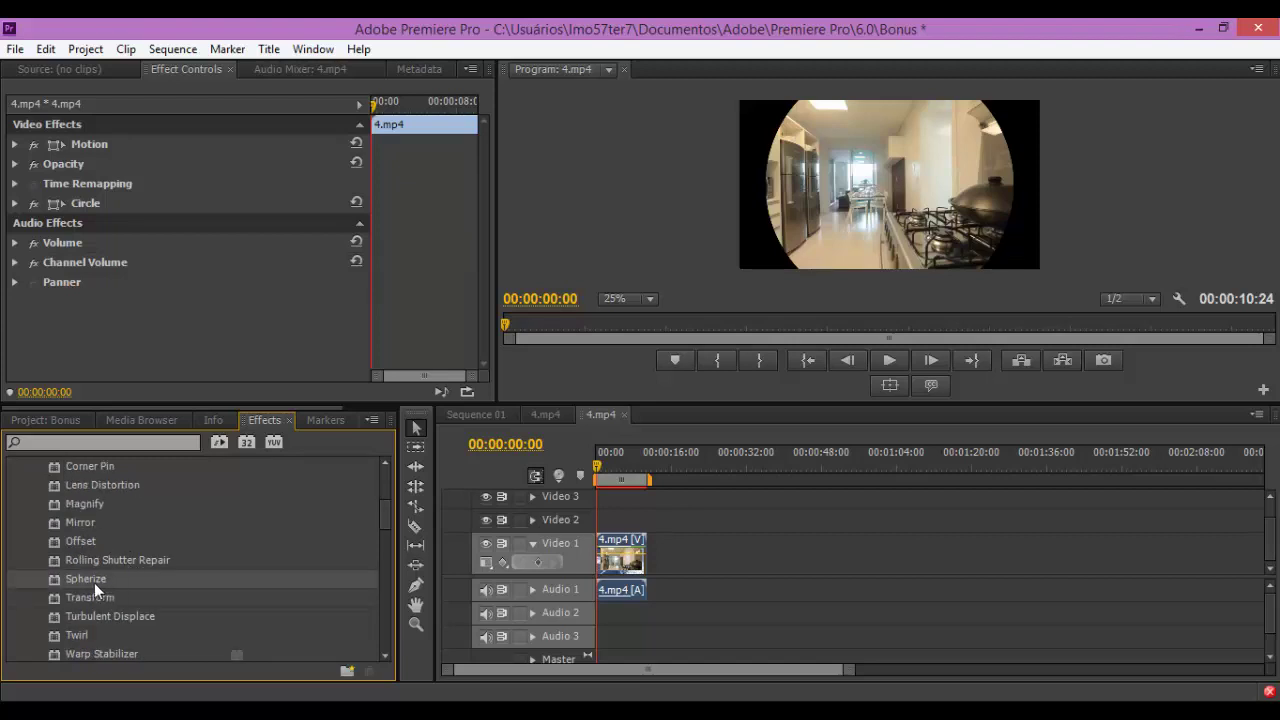
Step: Apply Spherize to the kitchen clip and set its Radius to 720
left_click_drag(94, 583, 618, 555)
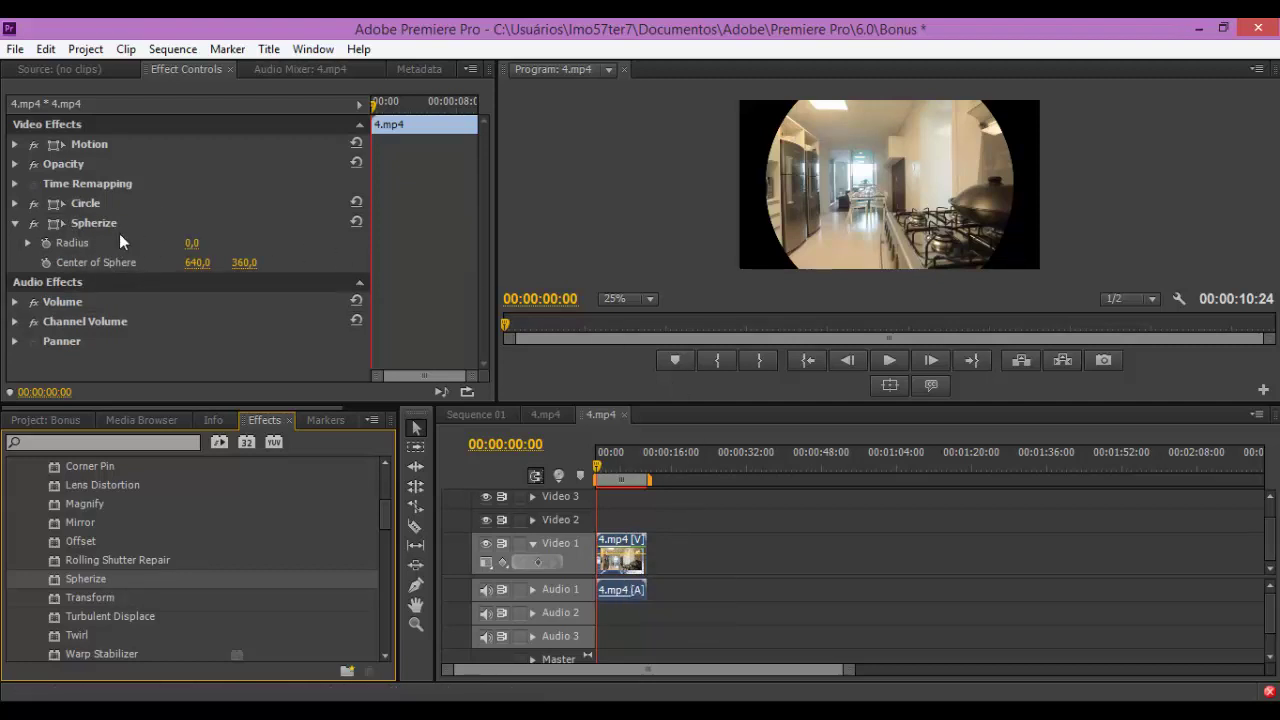
left_click(193, 244)
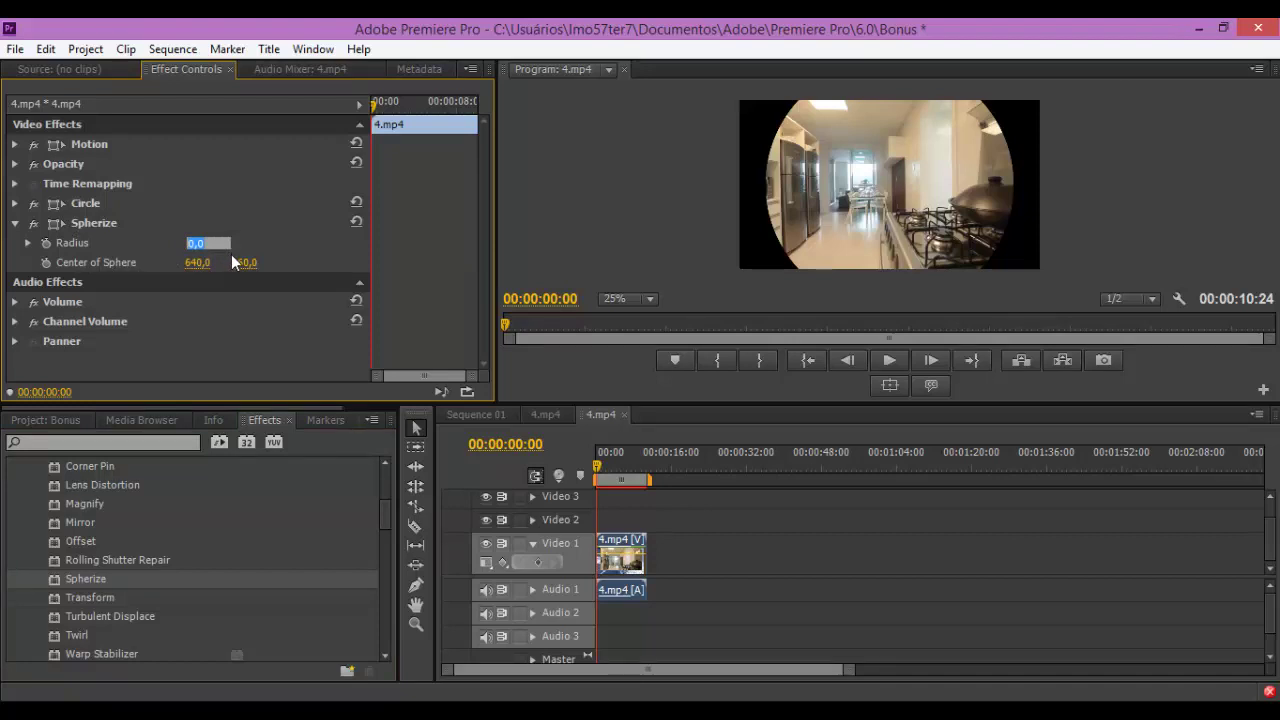
type("720,0")
left_click(50, 419)
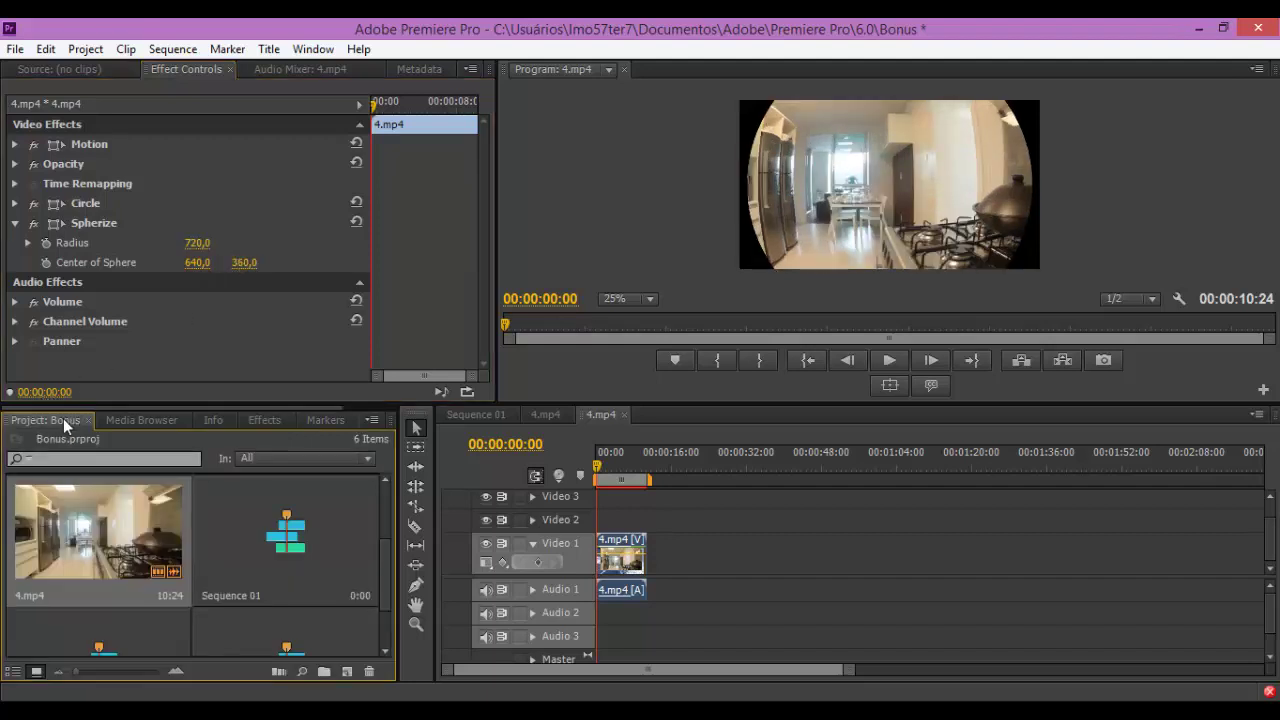
right_click(101, 553)
left_click(171, 184)
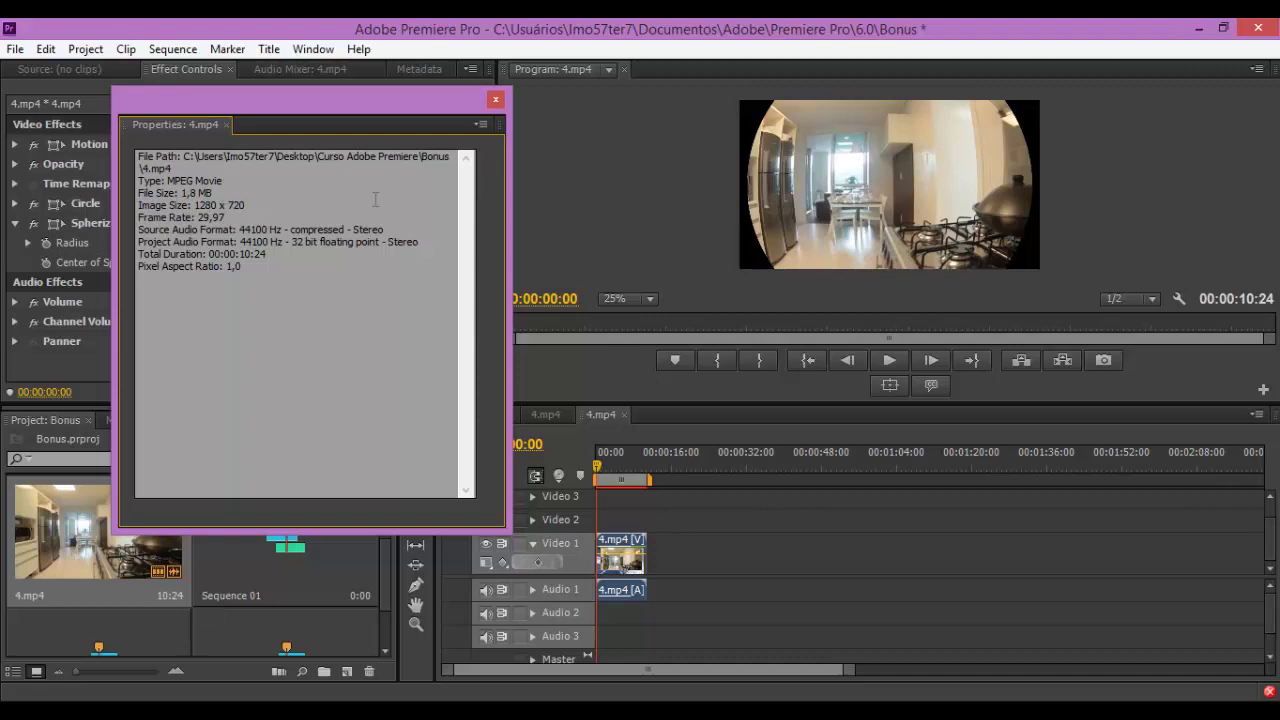
left_click(494, 99)
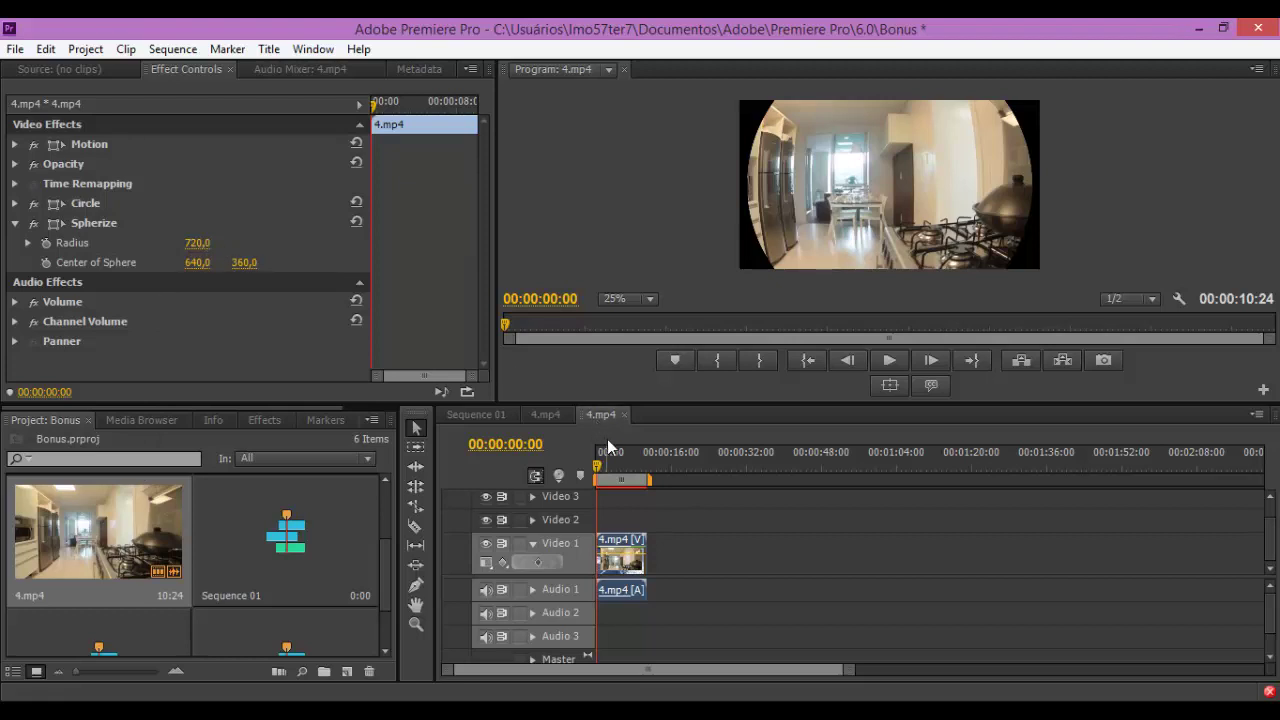
left_click(600, 470)
mouse_move(600, 472)
left_mouse_down()
mouse_move(640, 480)
mouse_move(600, 476)
mouse_move(613, 476)
left_mouse_up()
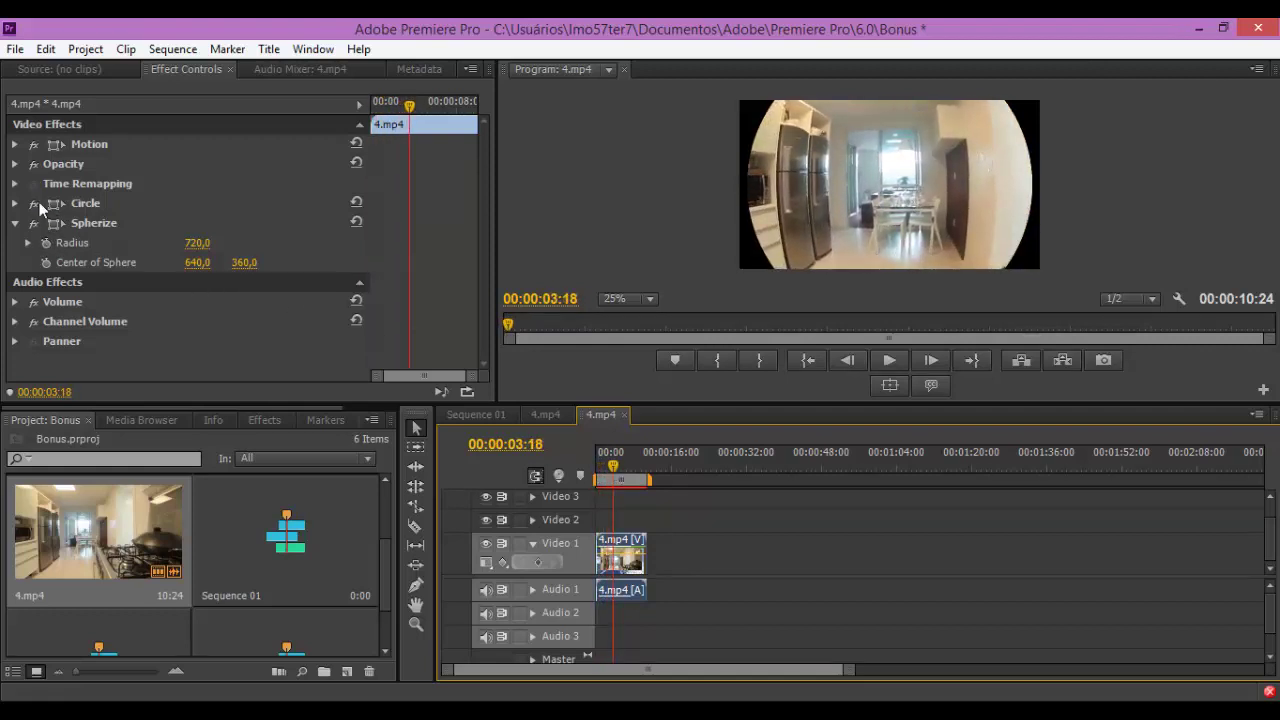
left_click(34, 204)
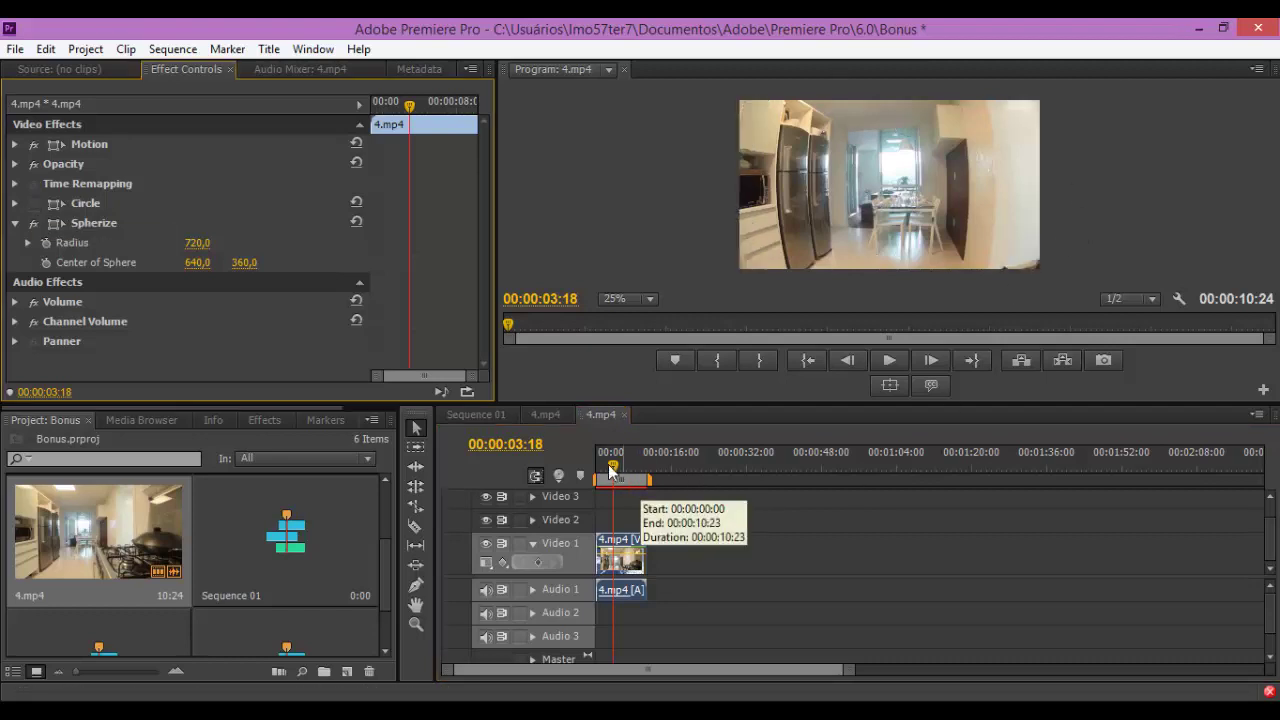
mouse_move(613, 468)
left_mouse_down()
mouse_move(600, 472)
mouse_move(614, 468)
left_mouse_up()
left_click(34, 205)
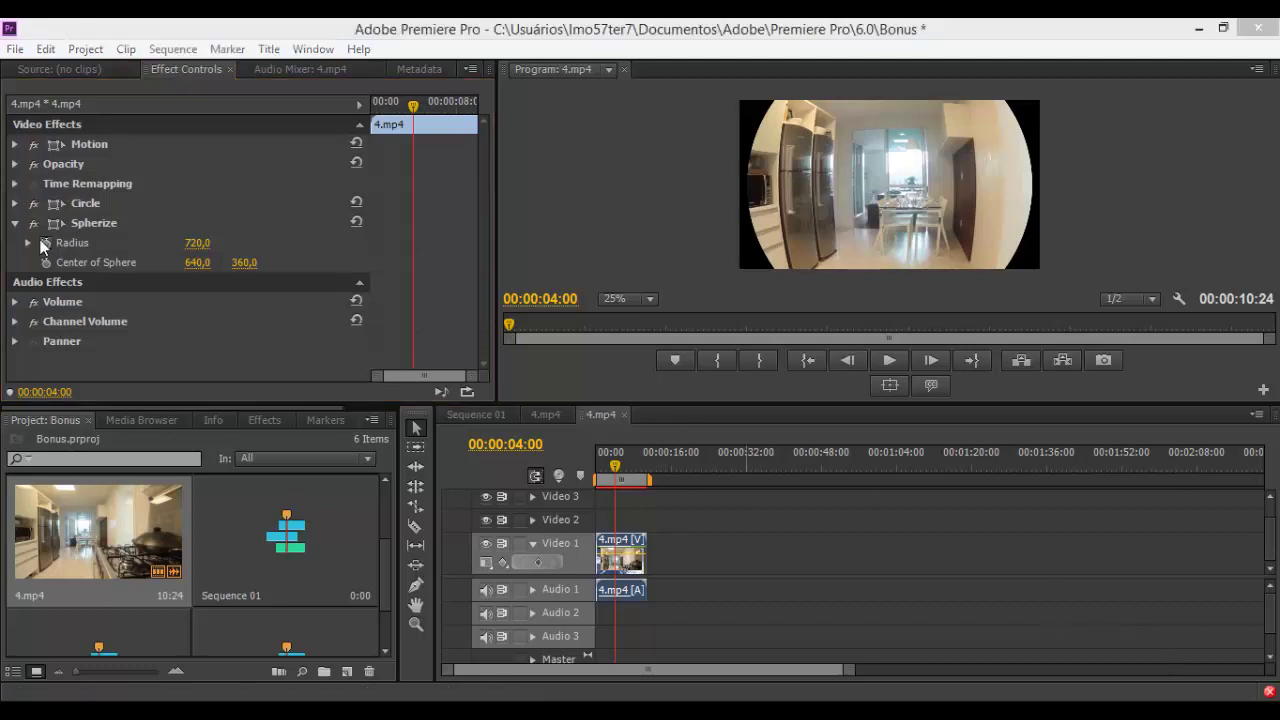
Step: Expand the Circle's Feather settings and raise Feather Outer Edge to 32
left_click(15, 203)
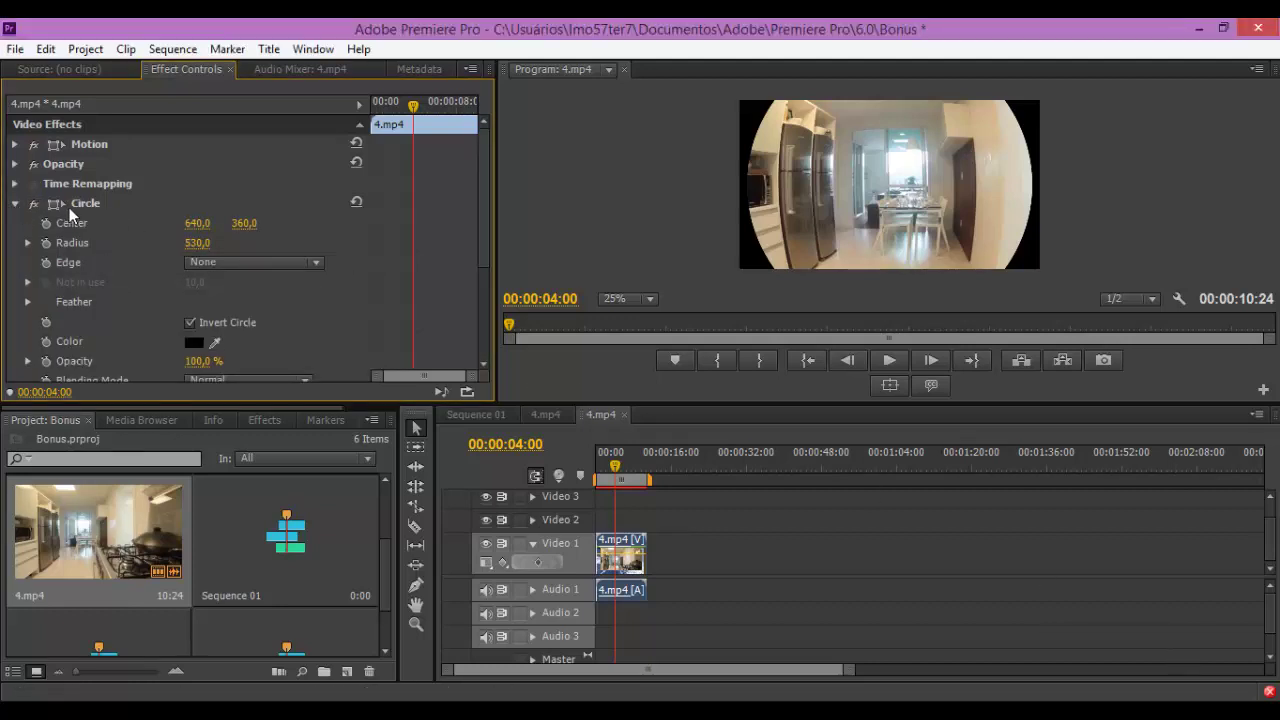
left_click_drag(488, 174, 482, 205)
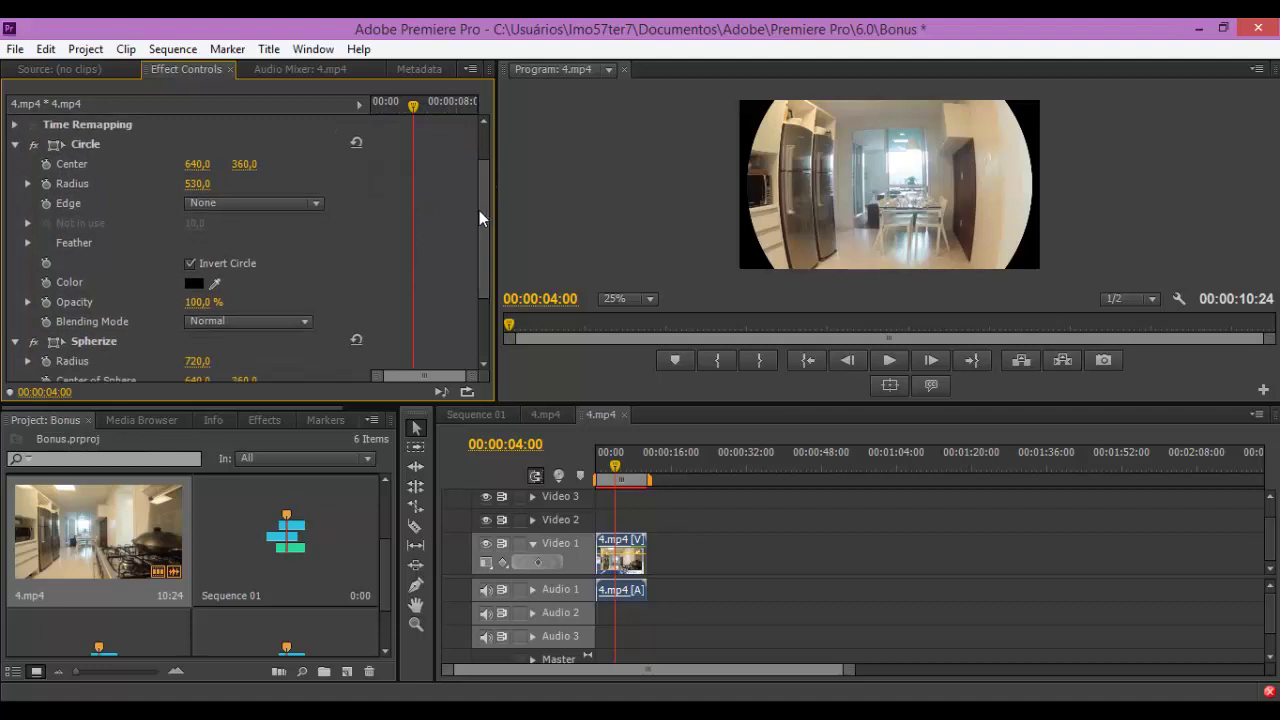
left_click(28, 243)
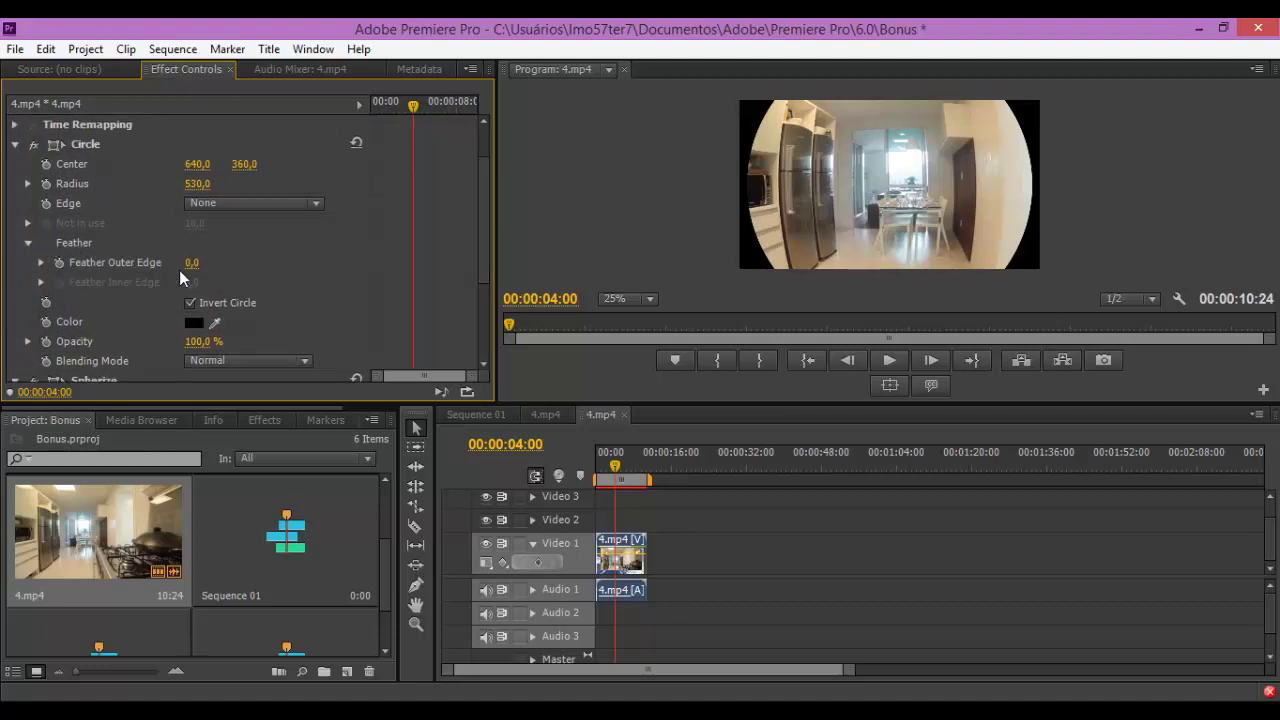
left_click_drag(191, 262, 224, 262)
left_click_drag(195, 262, 214, 263)
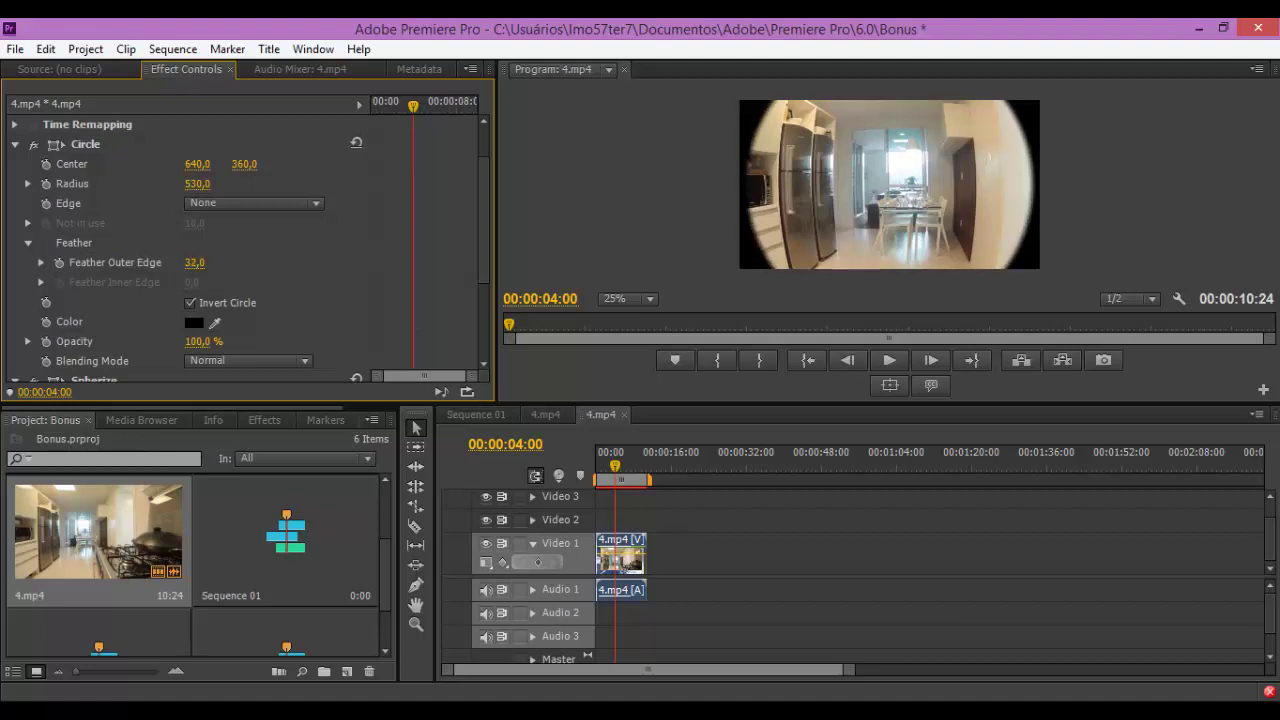